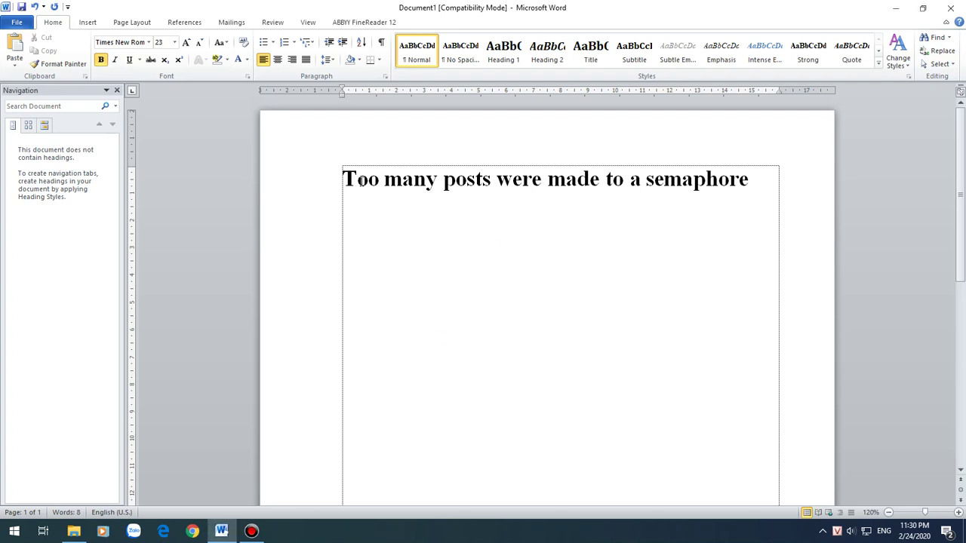
left_click_drag(344, 179, 706, 214)
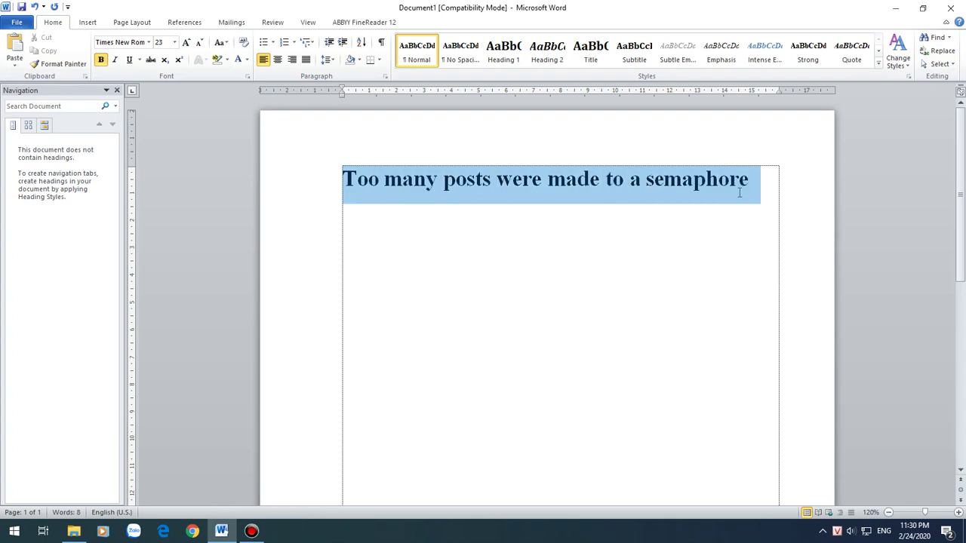
left_click(644, 187)
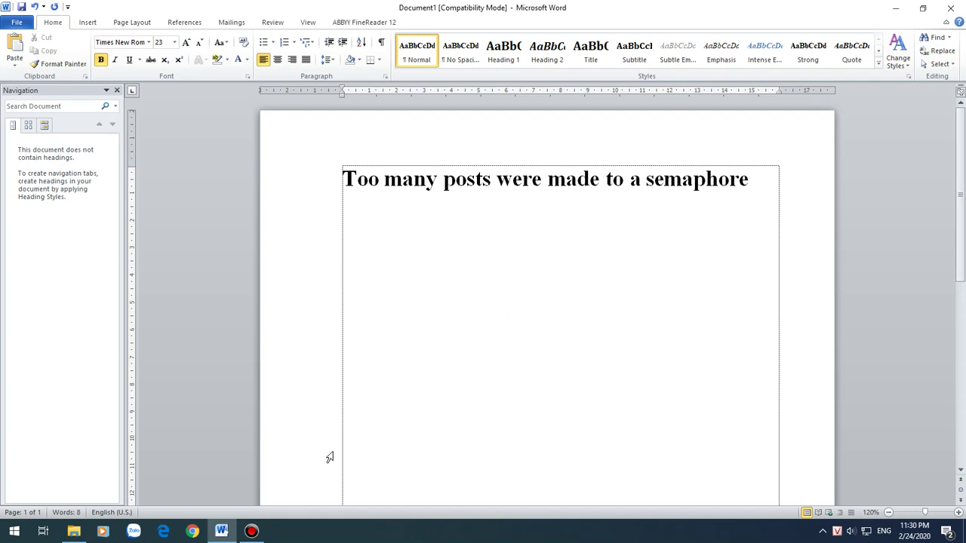
- Switch to File Explorer, try to launch mBotLoader from the mBot vSRO ver1.12b-1 folder, and dismiss the error dialog
left_click(79, 534)
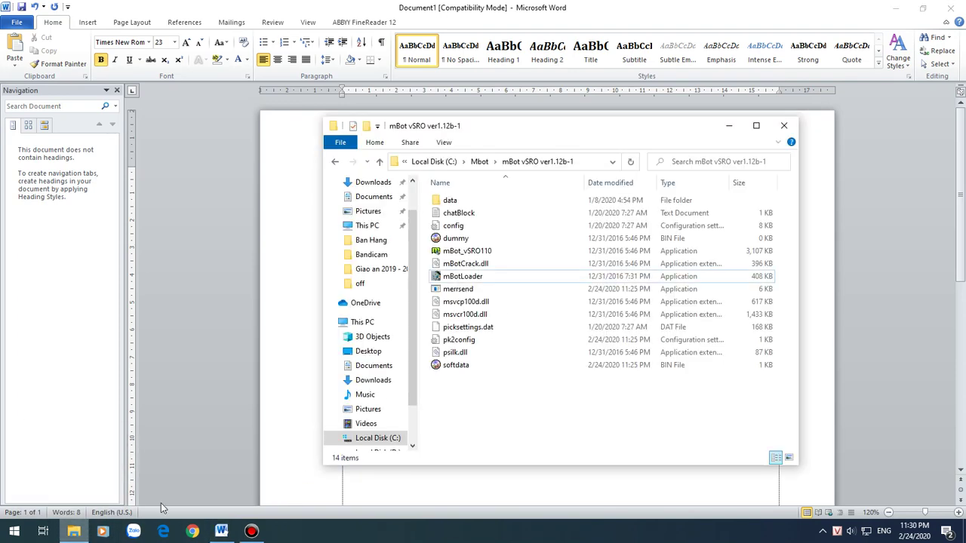
left_click(483, 278)
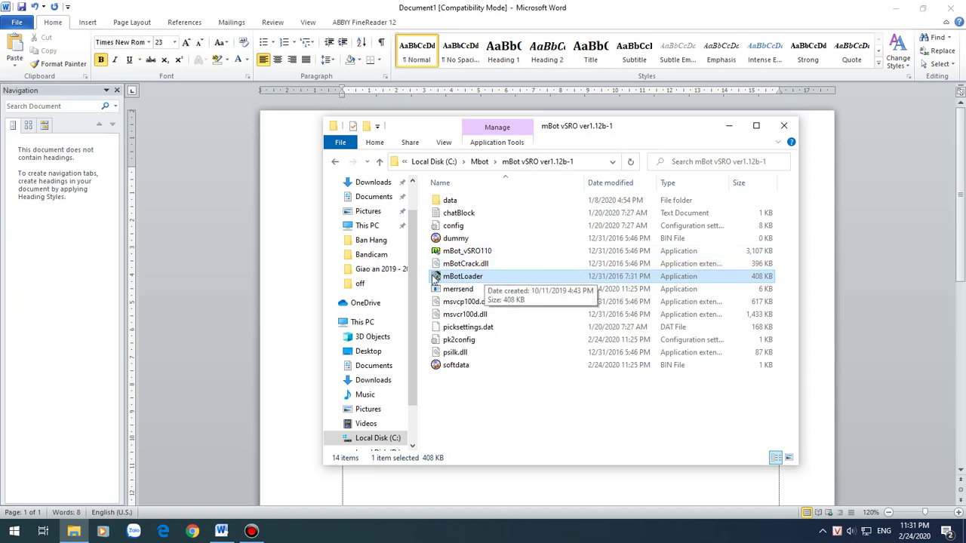
double_click(475, 278)
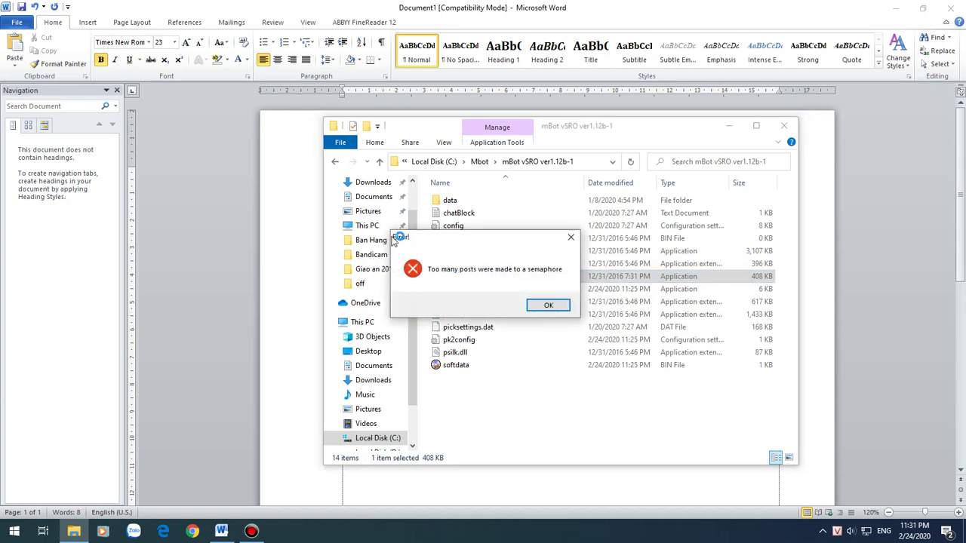
left_click(556, 305)
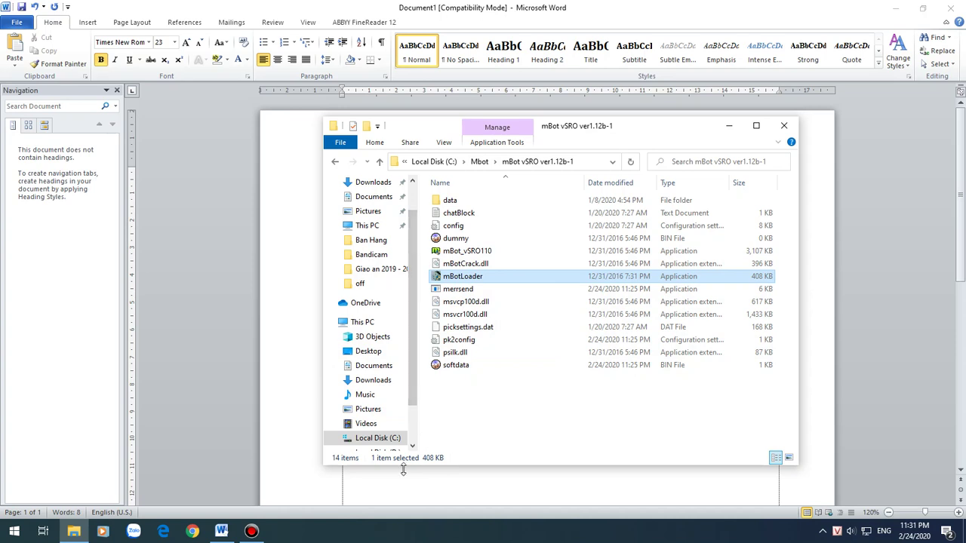
- End the running mBotLoader (32 bit) process in Task Manager and close Task Manager
right_click(355, 532)
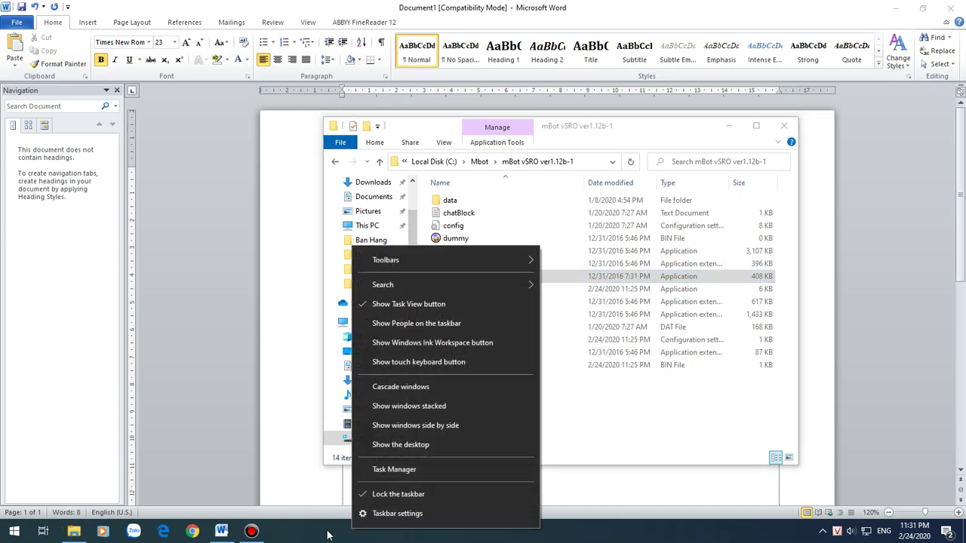
left_click(330, 536)
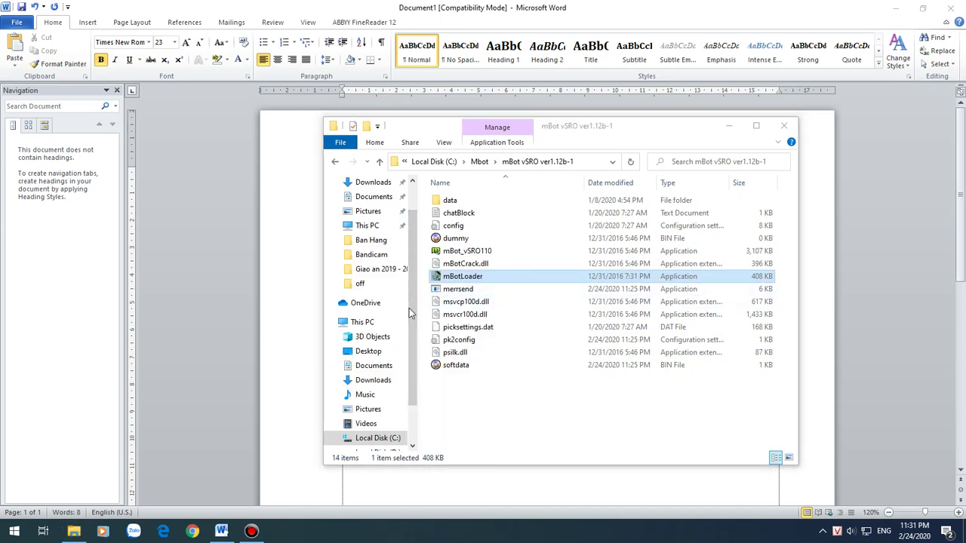
right_click(344, 534)
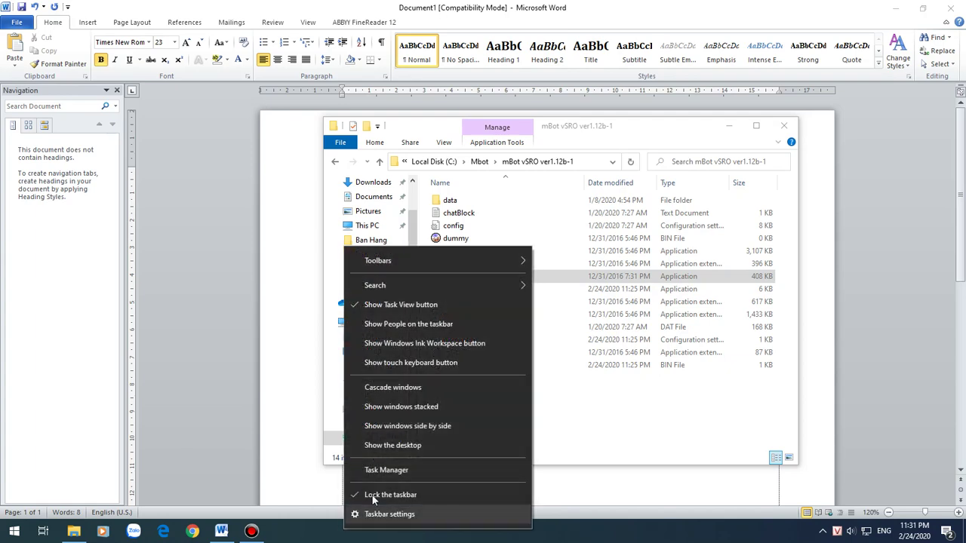
left_click(376, 470)
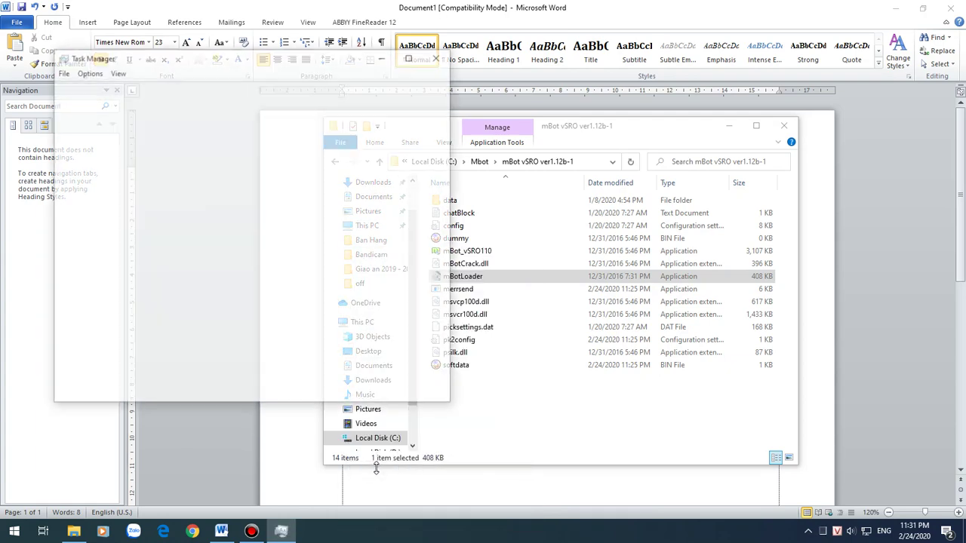
scroll(270, 321, "down", 5)
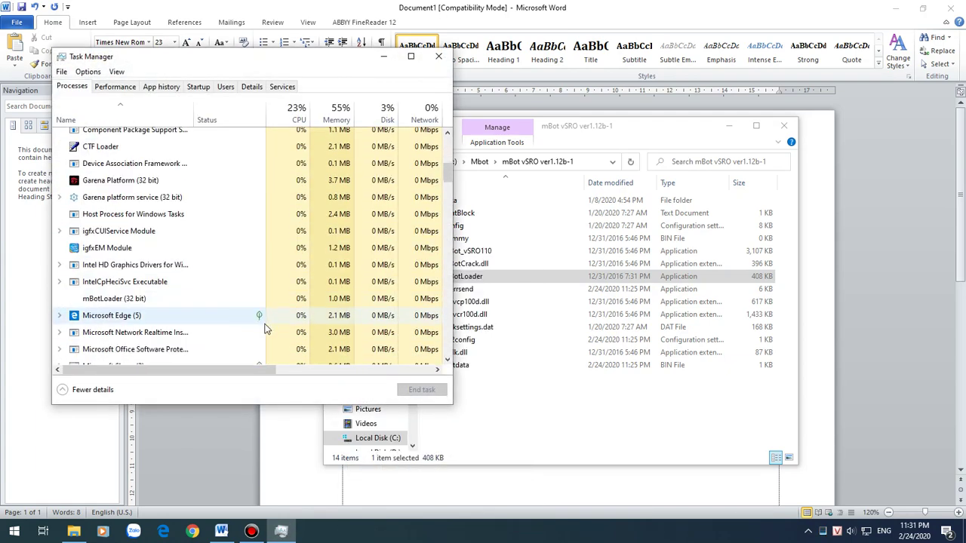
left_click(137, 260)
left_click(102, 244)
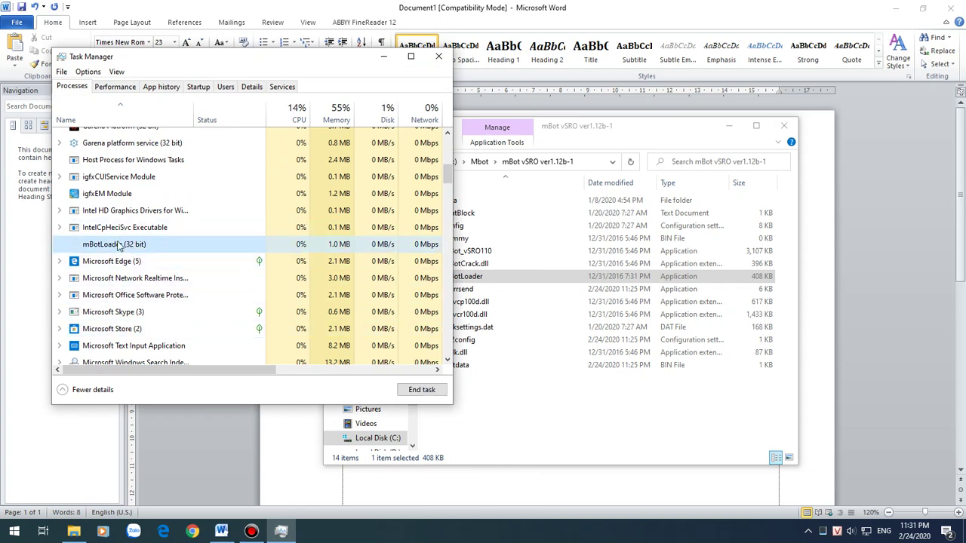
left_click(417, 390)
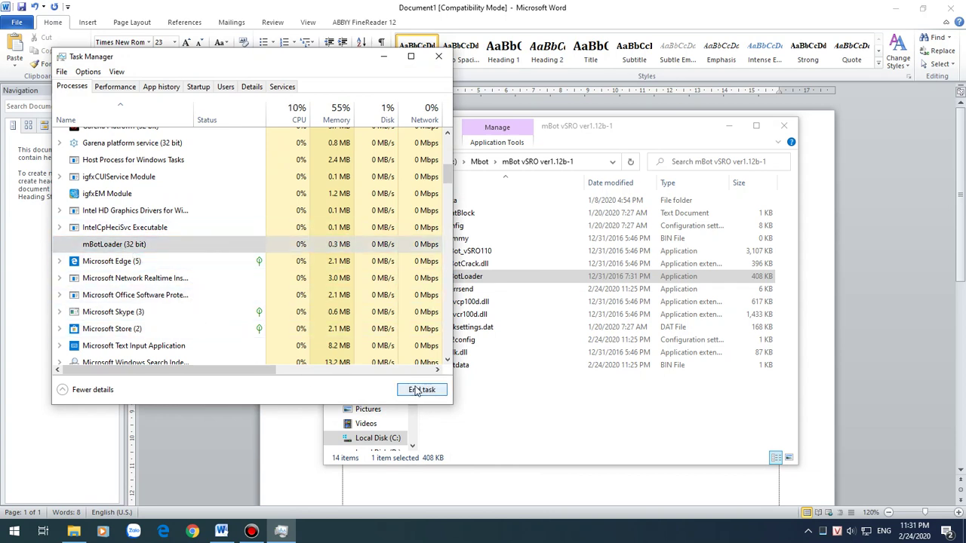
left_click(438, 58)
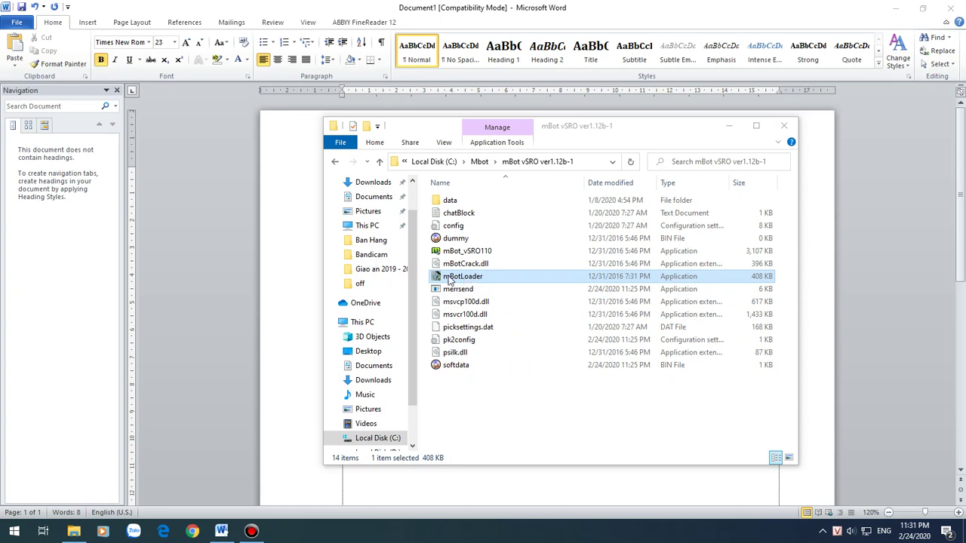
- Enable running the program as an administrator in the compatibility properties of mBotLoader
right_click(467, 280)
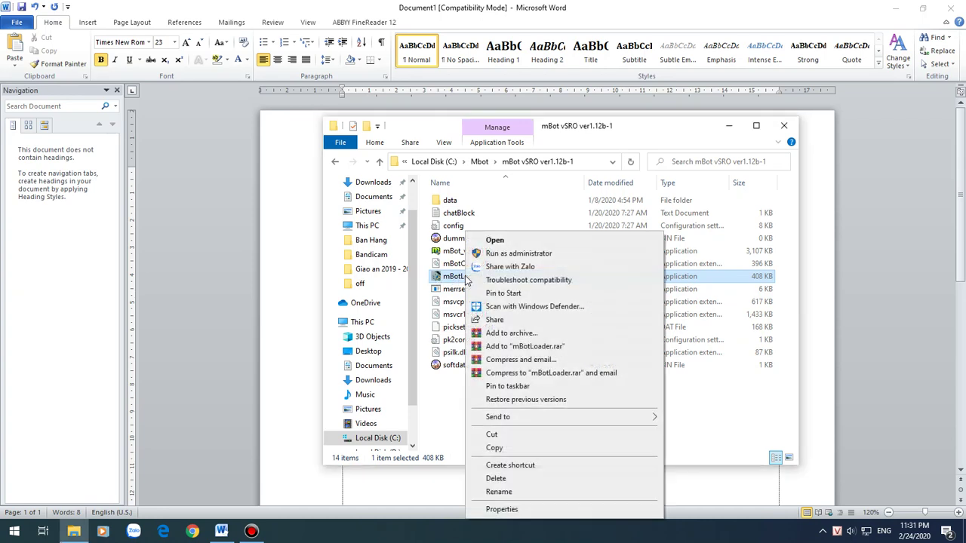
left_click(502, 509)
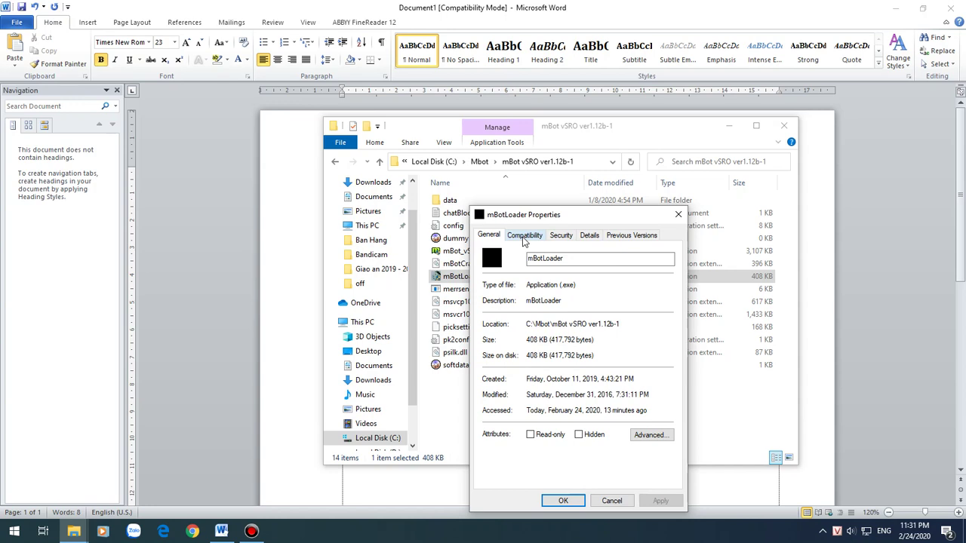
left_click_drag(553, 218, 571, 218)
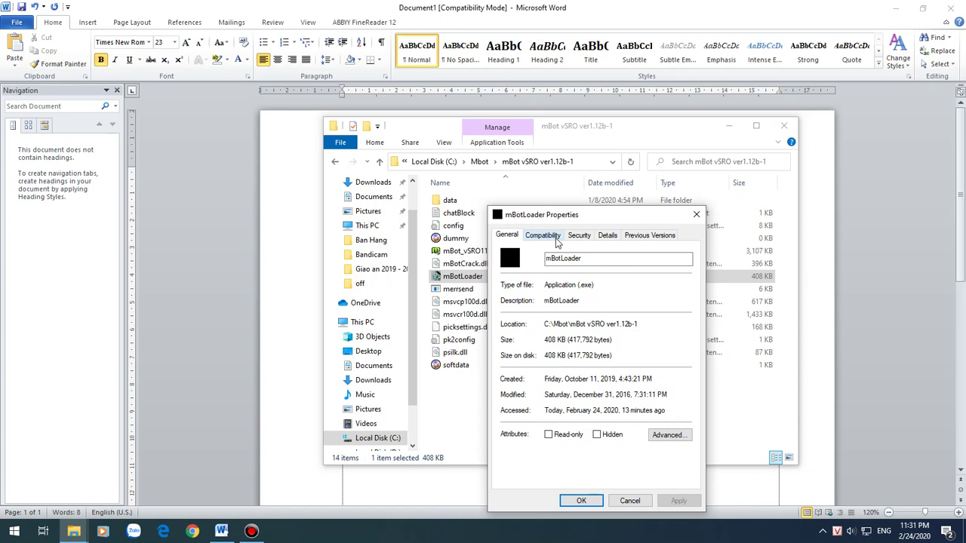
left_click(556, 238)
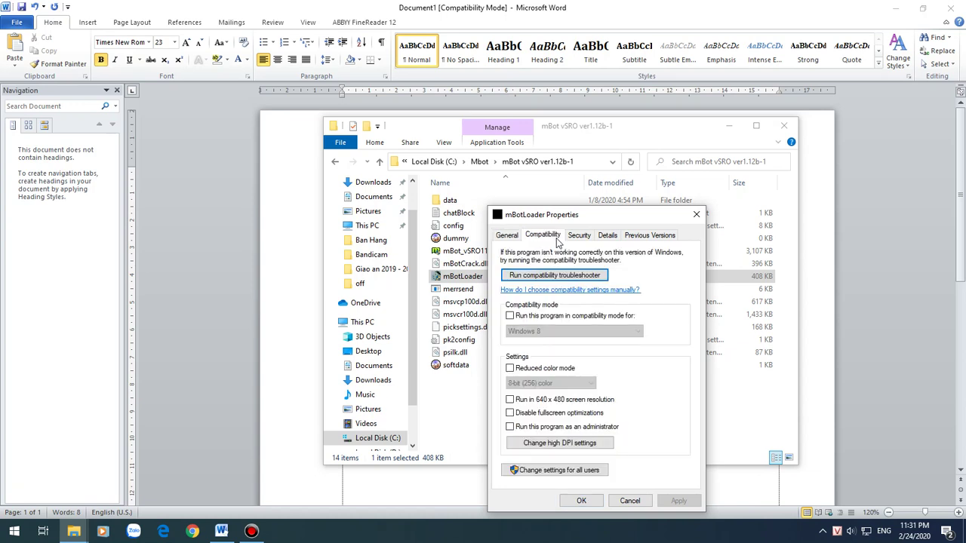
left_click(541, 278)
left_click(510, 427)
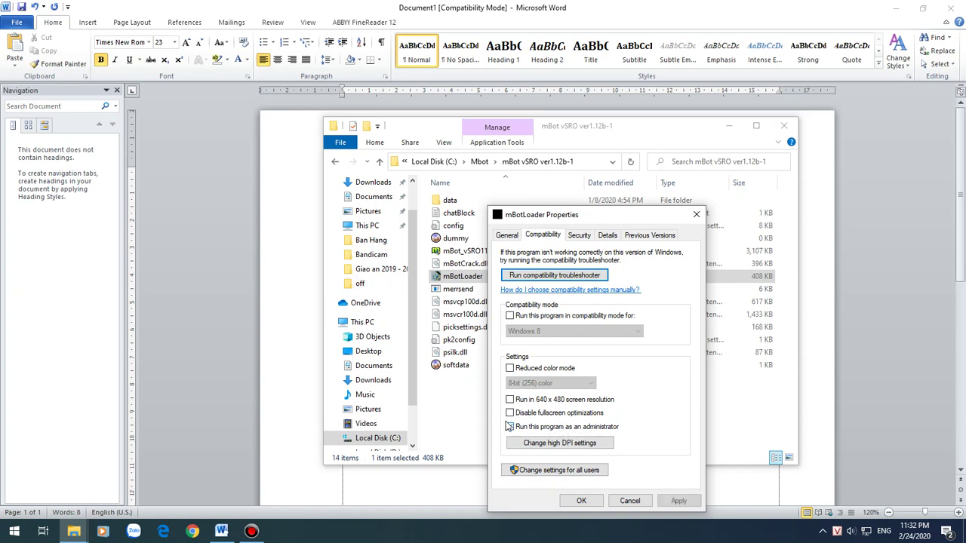
- Set mBotLoader to run as an administrator for all users, then apply the changes and close its properties
left_click(548, 471)
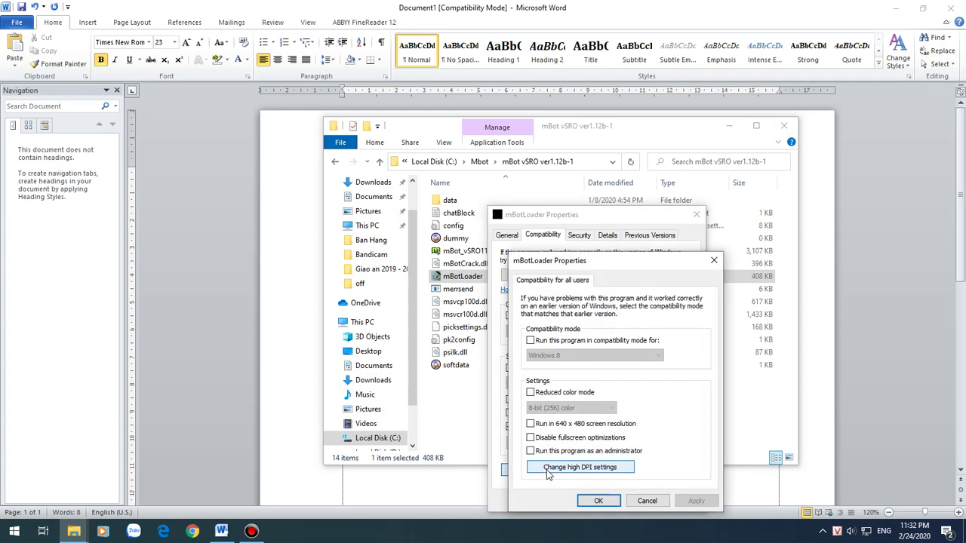
left_click(553, 453)
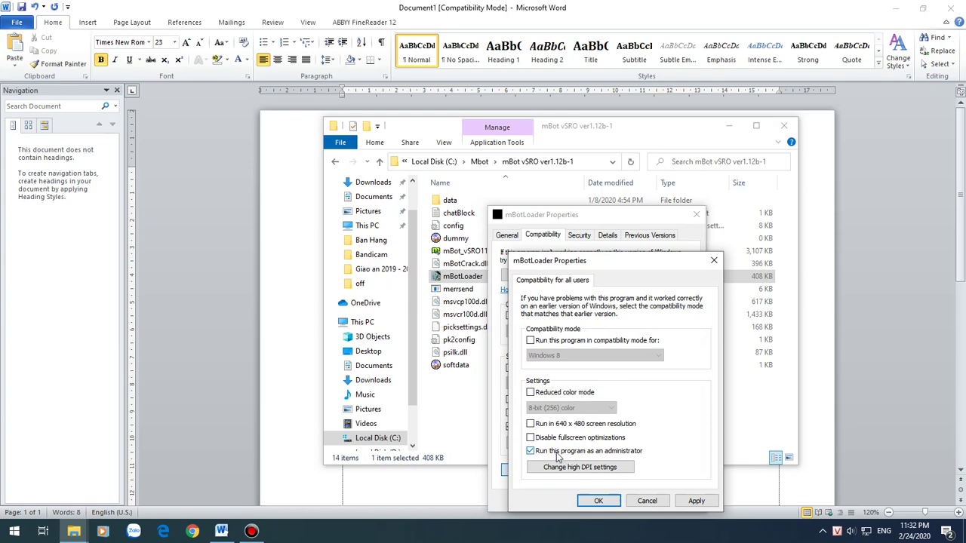
left_click(695, 501)
left_click(598, 501)
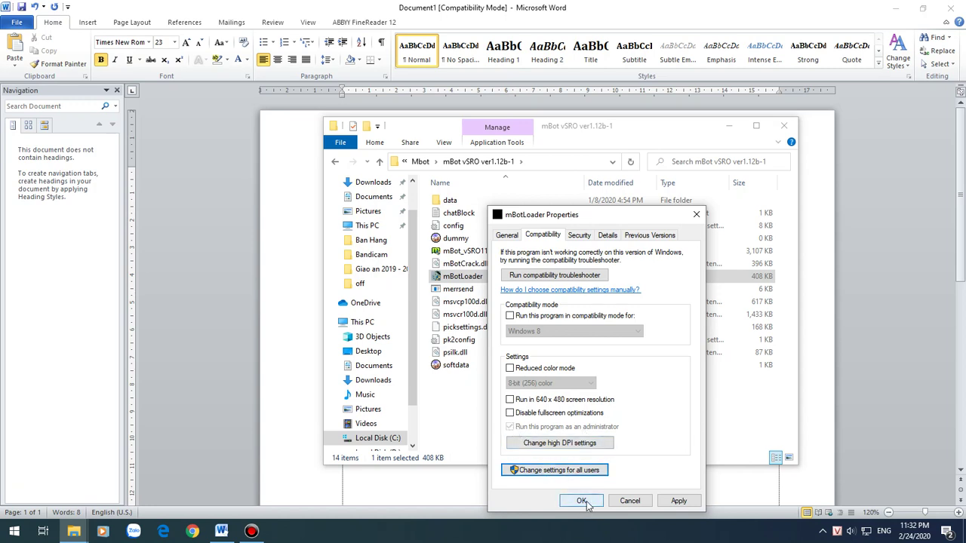
left_click(678, 501)
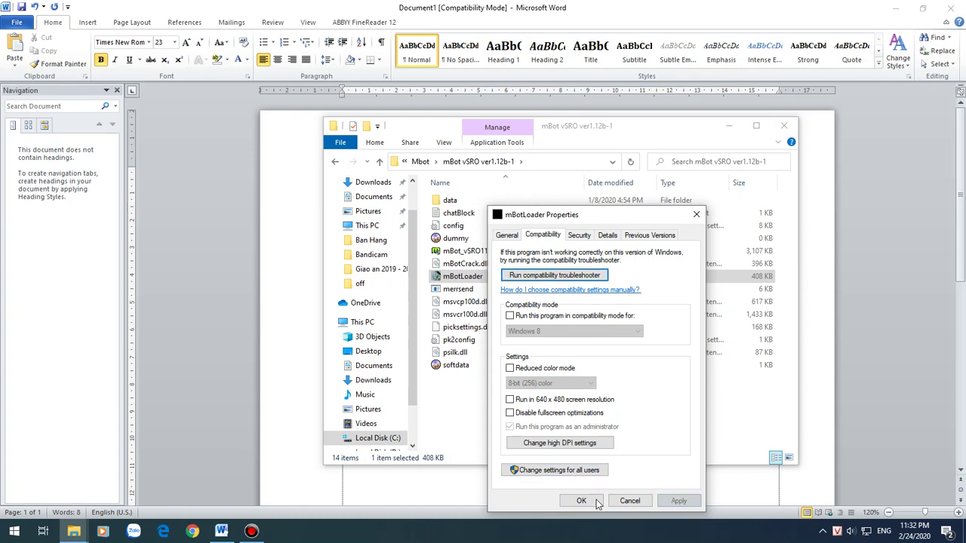
left_click(581, 502)
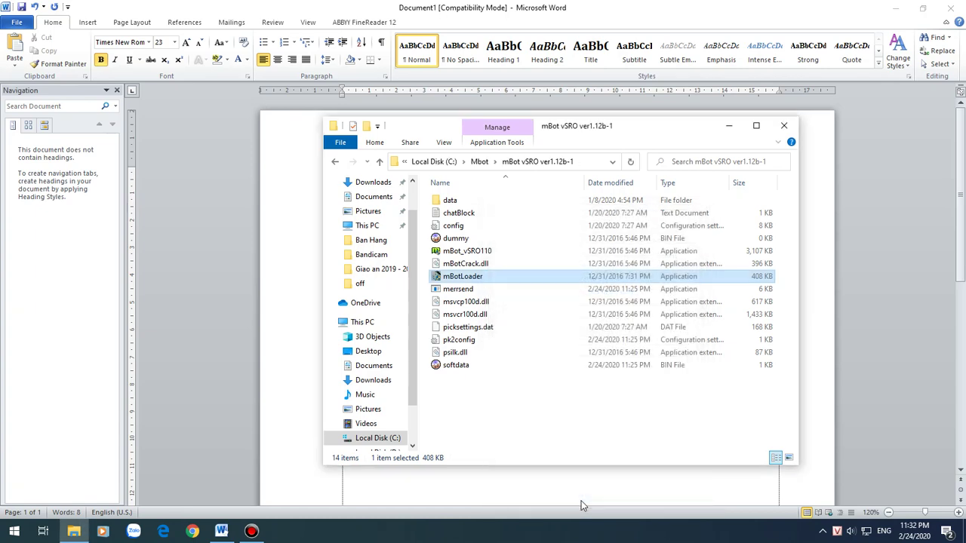
- Launch mBotLoader again, dismiss the startup message, and log in to Botter's Heaven with the saved credentials
double_click(474, 278)
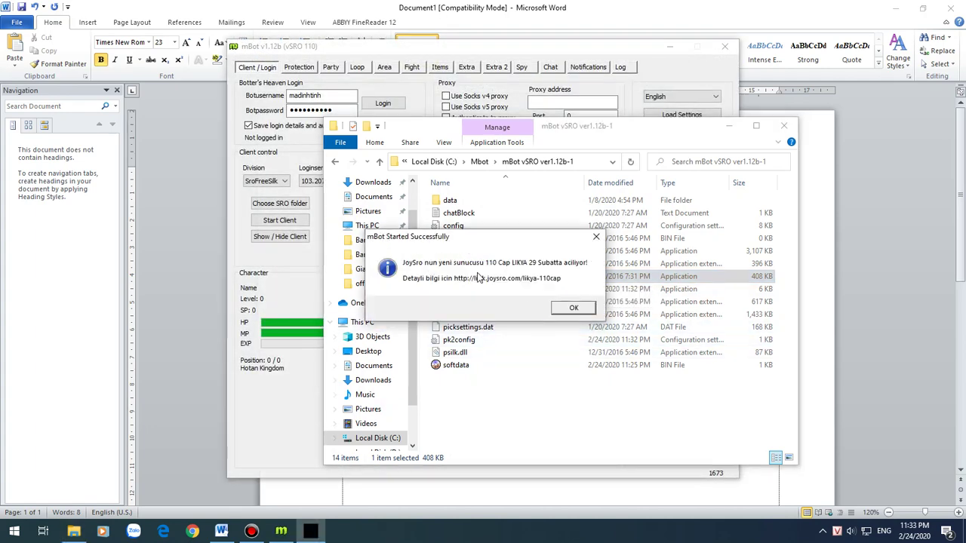
left_click(573, 309)
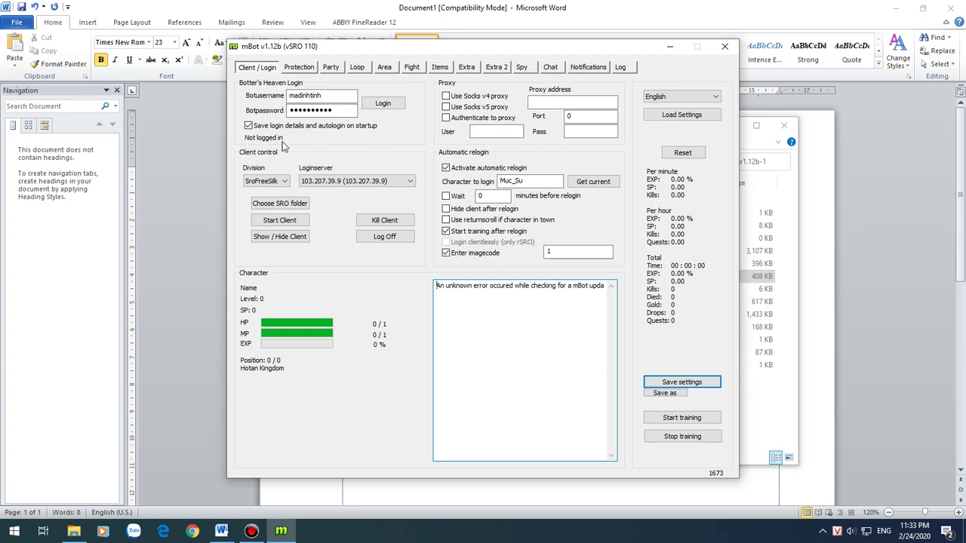
left_click(382, 105)
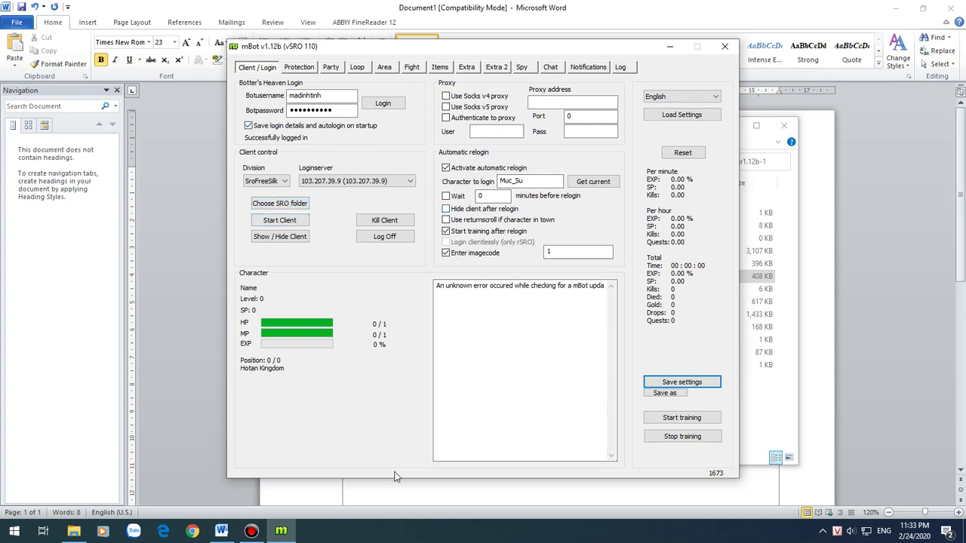
- Minimize the mBot window to return to the Word document
left_click(516, 362)
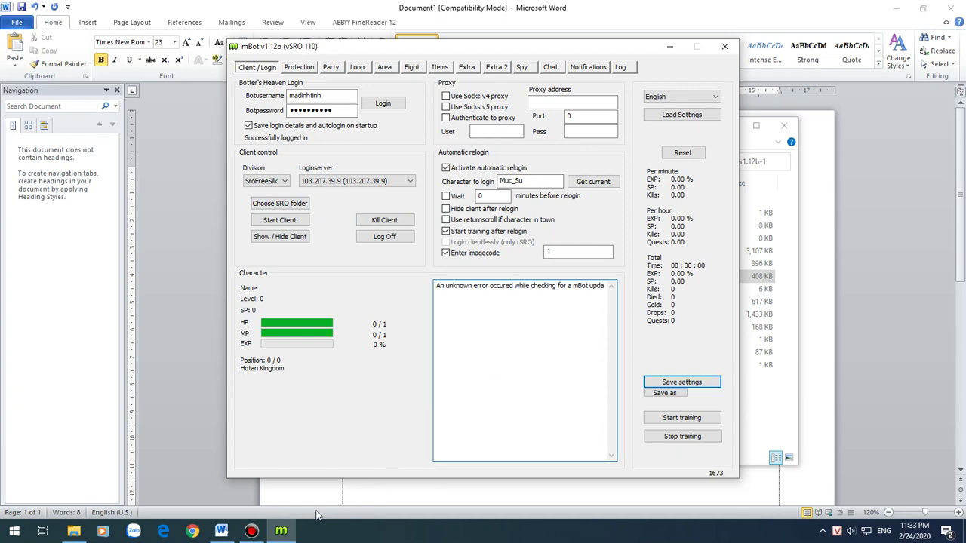
left_click(281, 531)
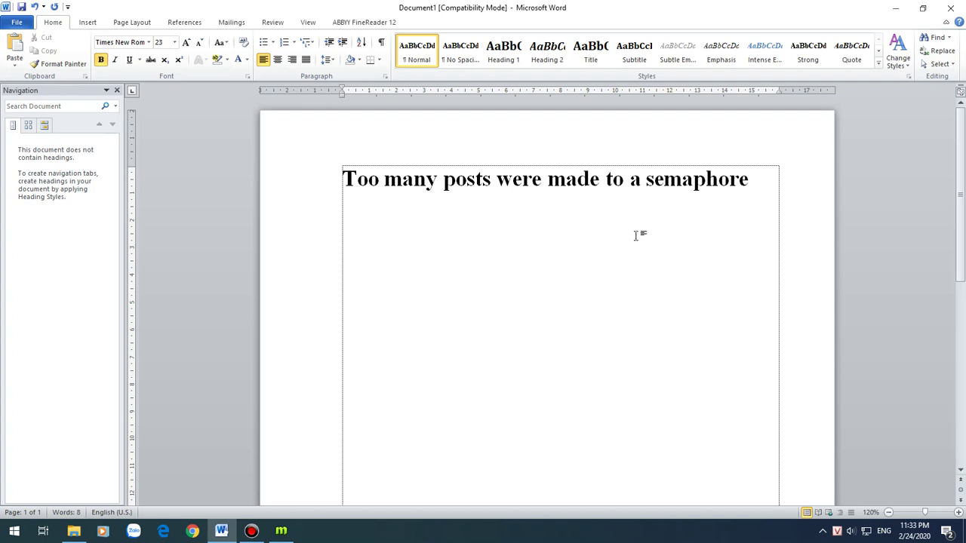
left_click(427, 539)
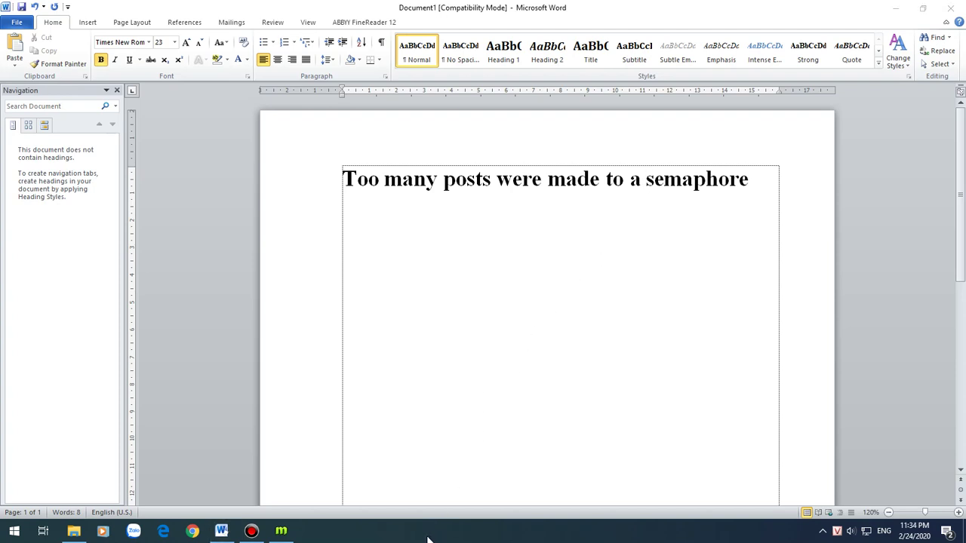